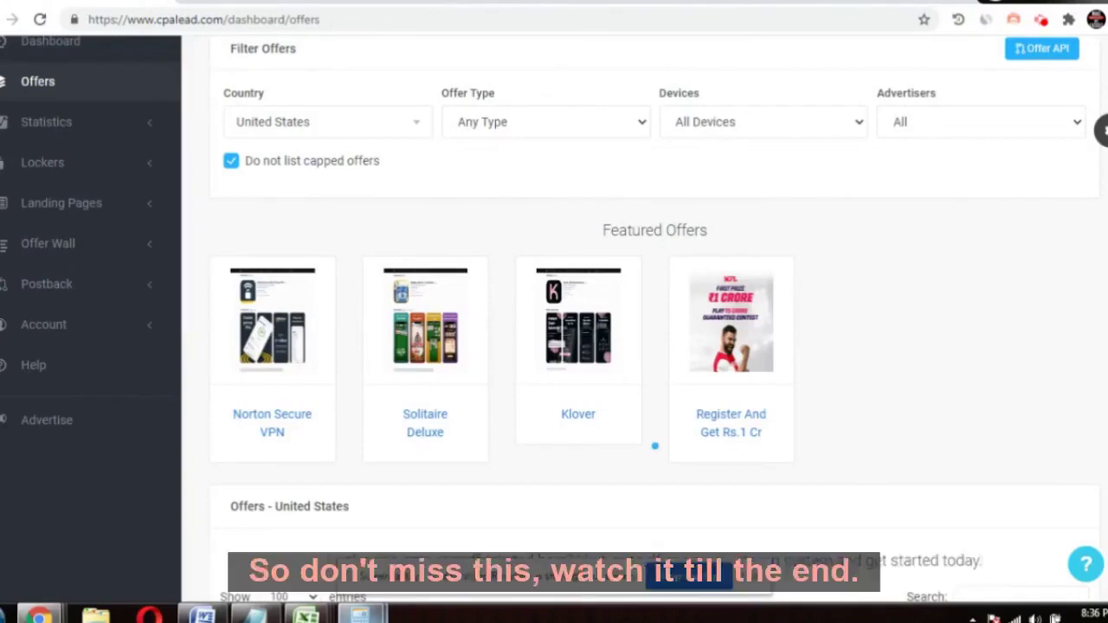
Filter the CPAlead offer list by country to United States
scroll(641, 346, down, 2)
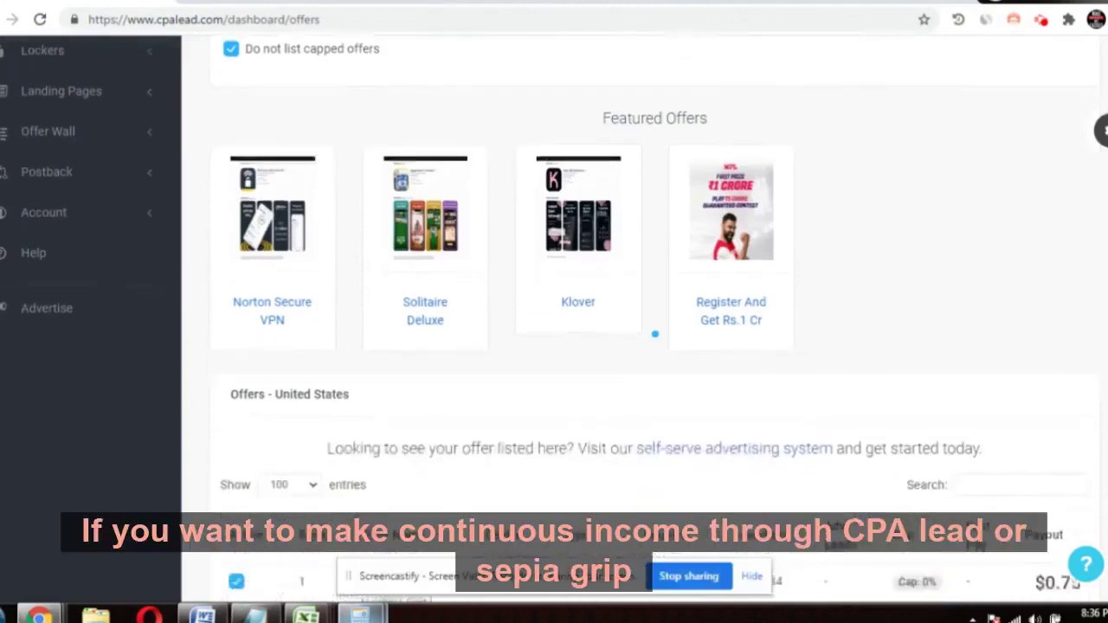
scroll(641, 346, up, 1)
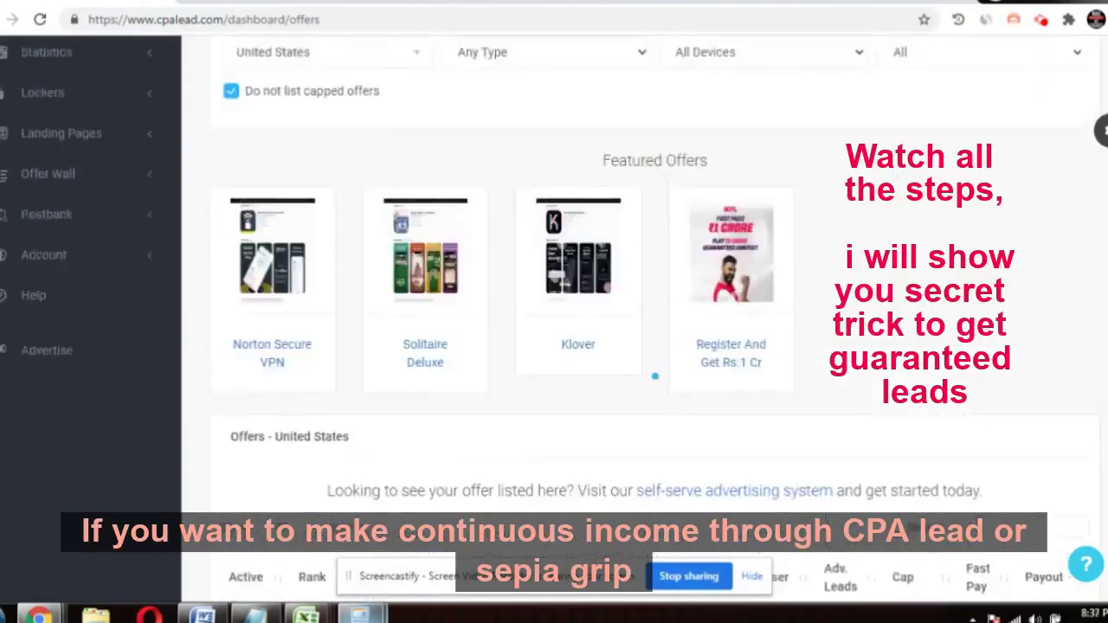
scroll(641, 346, up, 1)
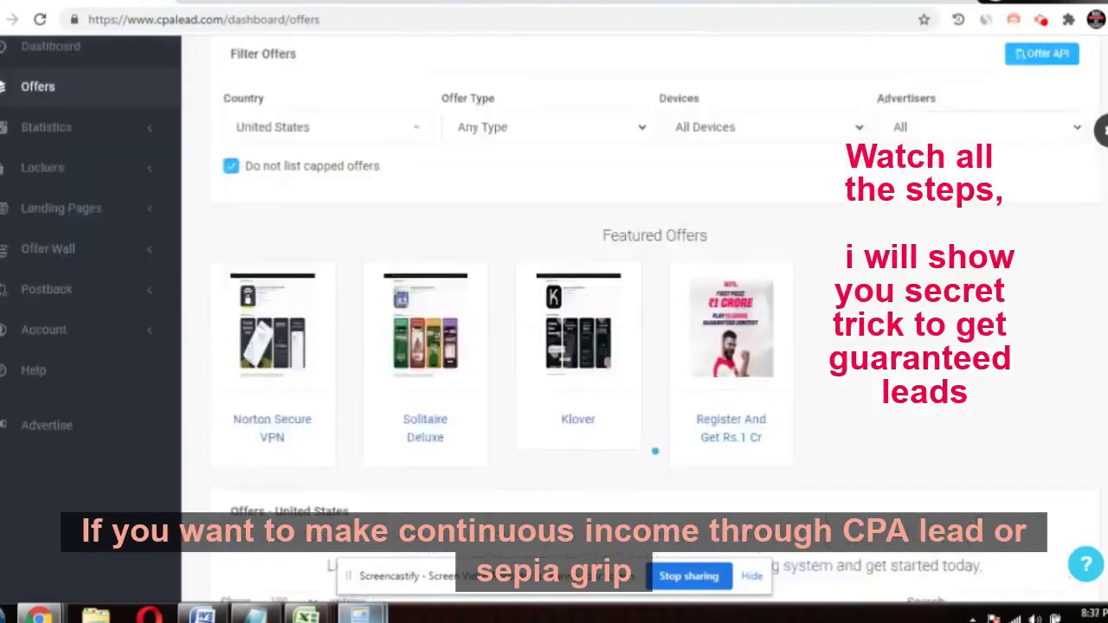
scroll(641, 347, down, 1)
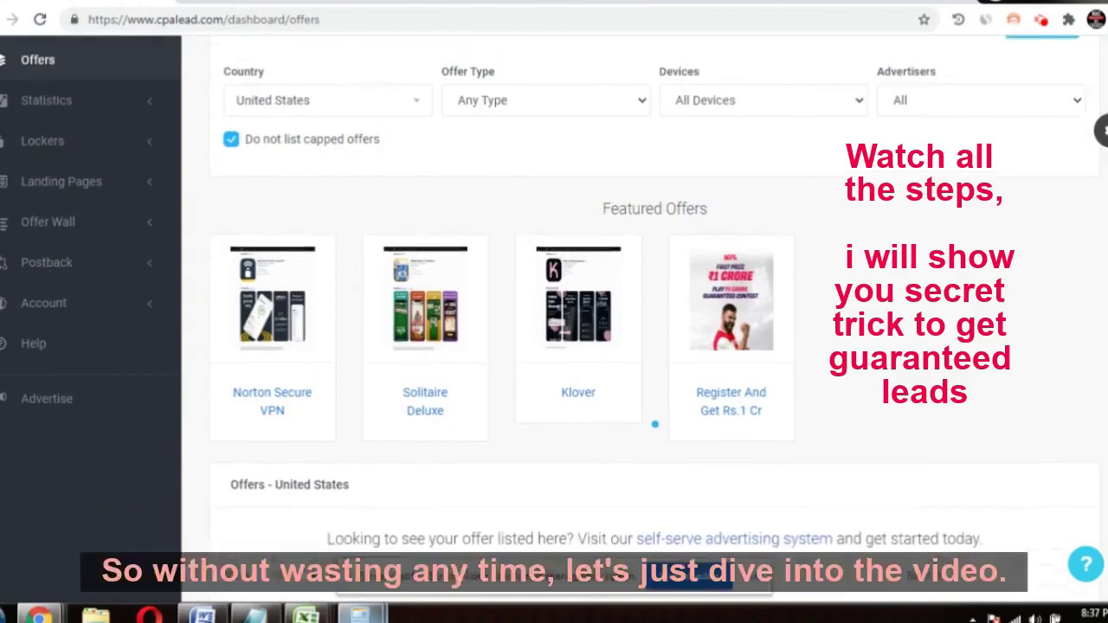
scroll(555, 317, up, 1)
scroll(555, 317, up, 1)
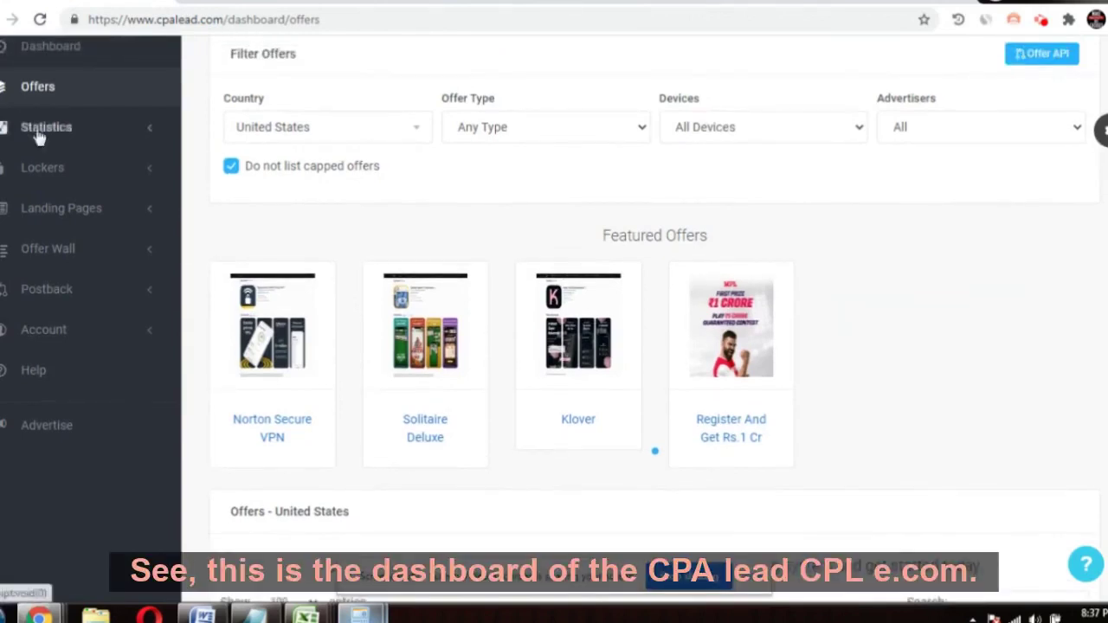
drag(156, 19, 224, 19)
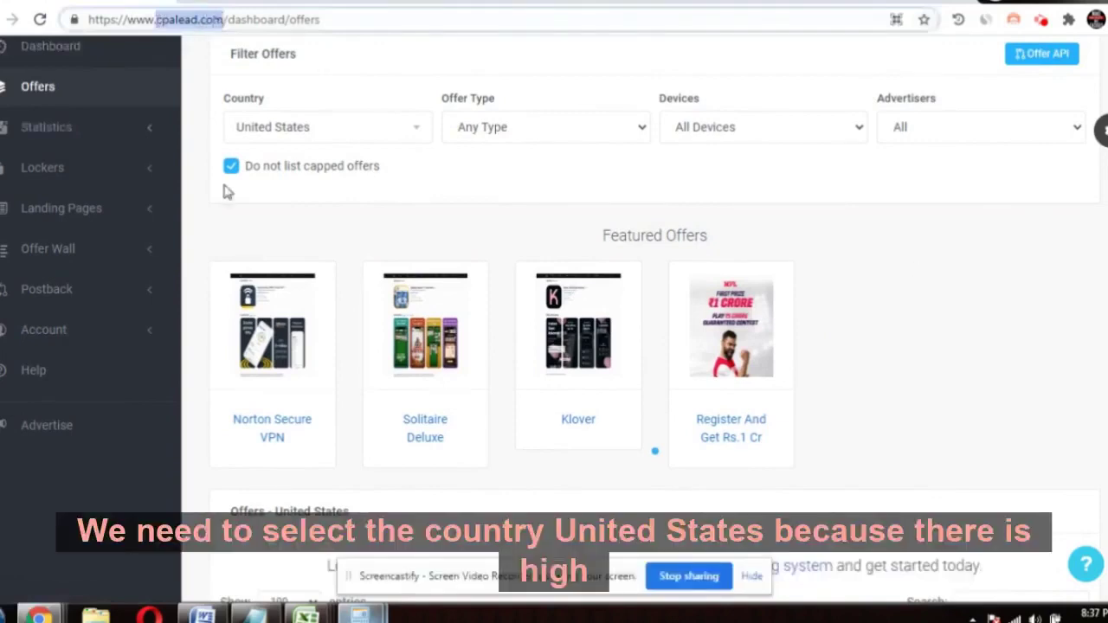
click(420, 136)
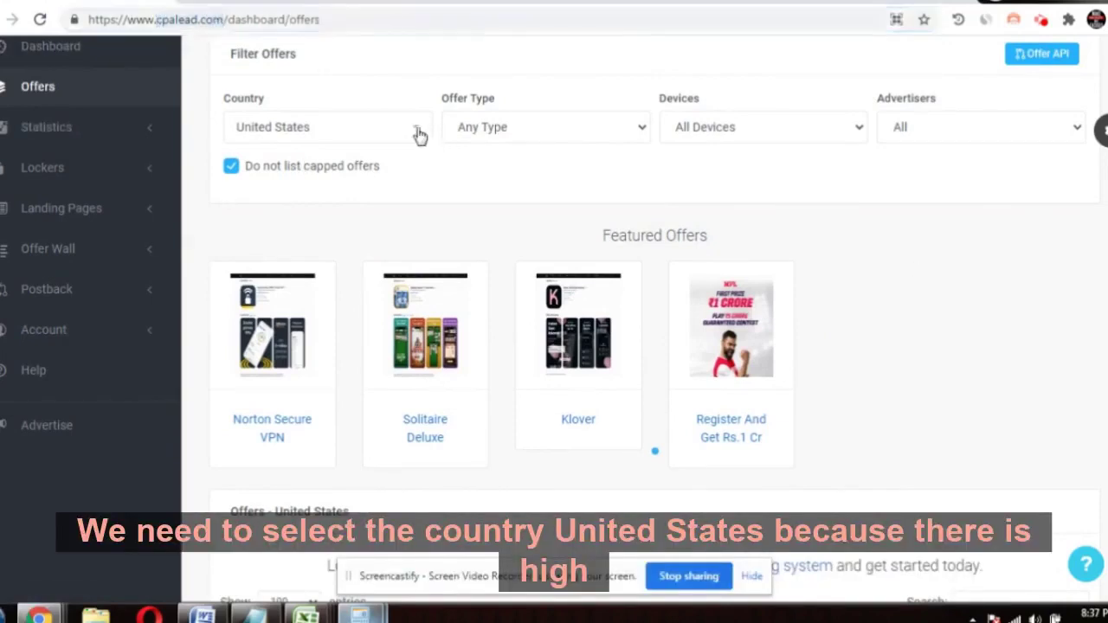
click(420, 134)
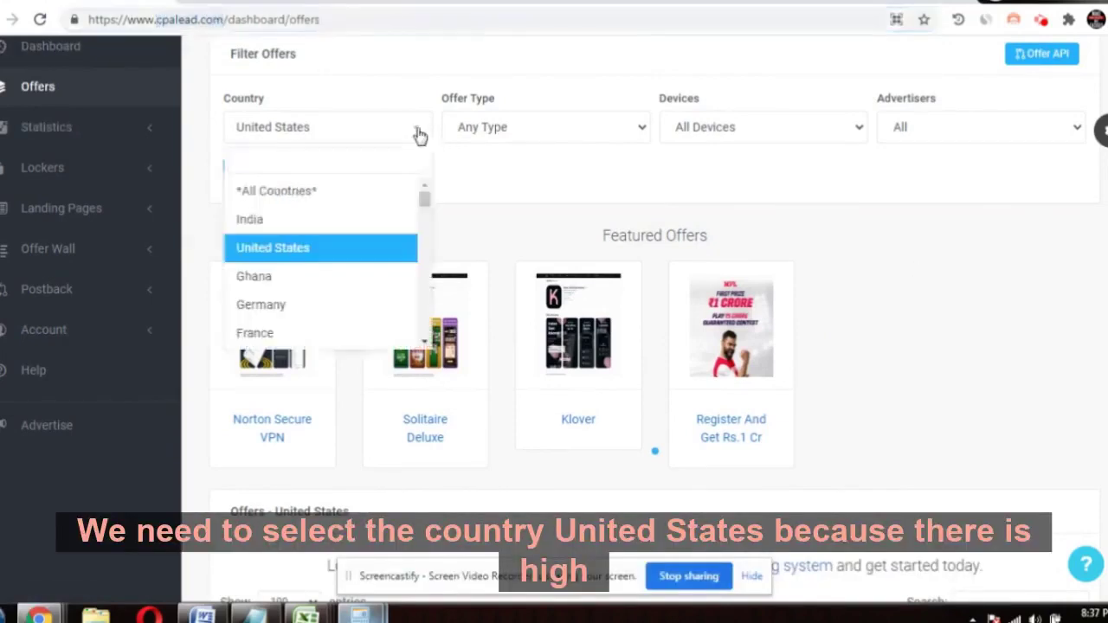
click(386, 251)
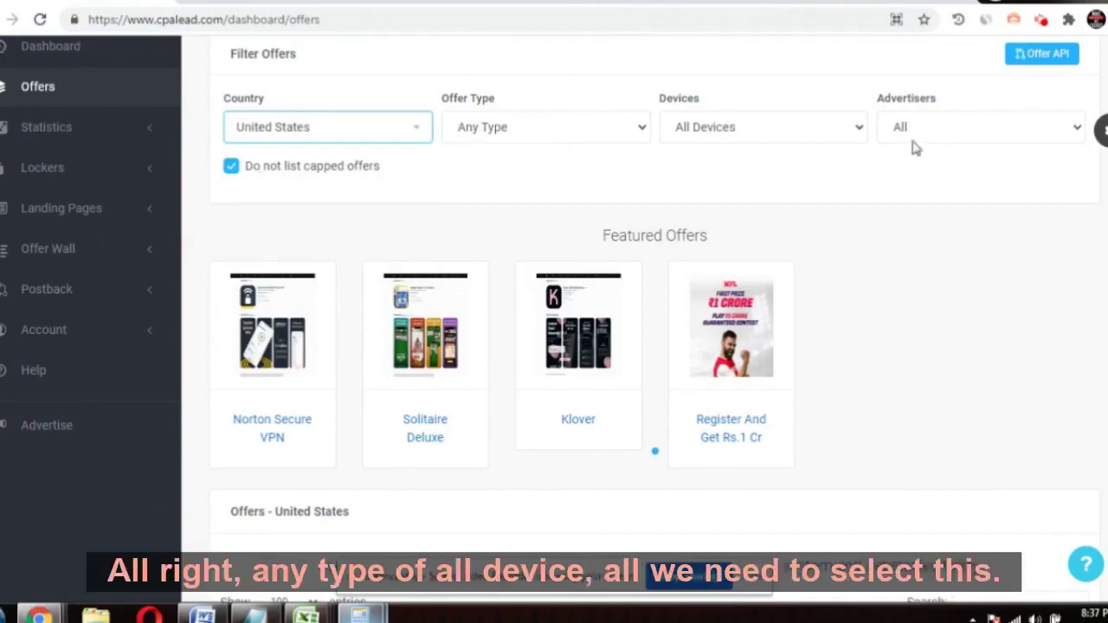
Scroll down to the $50 Kroger Gift Card offer in row 33 and open its details
scroll(641, 320, down, 4)
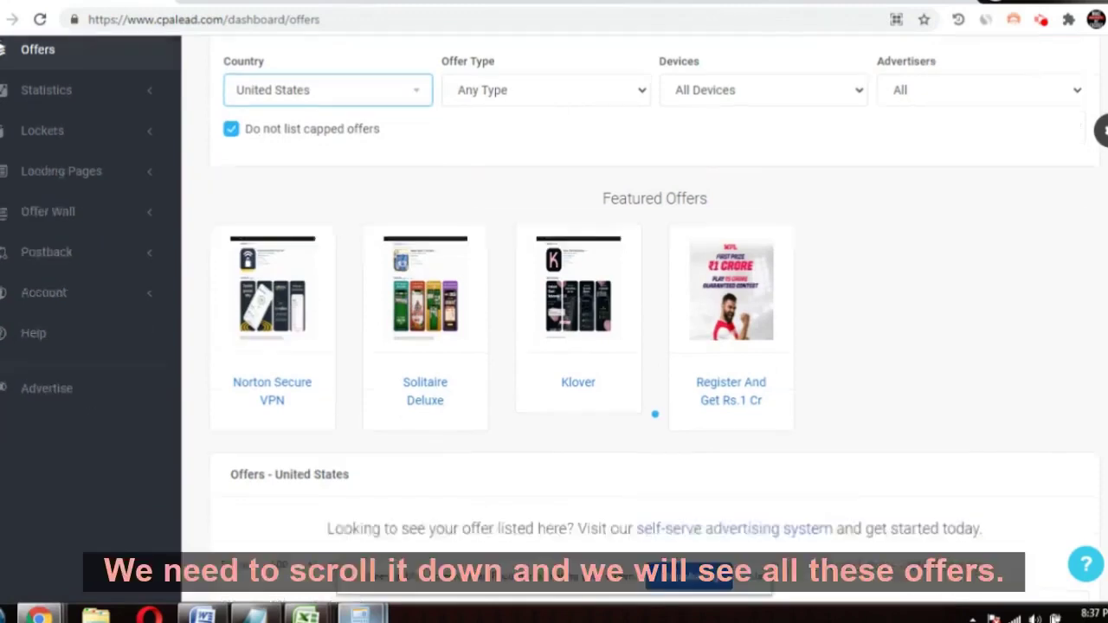
scroll(641, 320, down, 3)
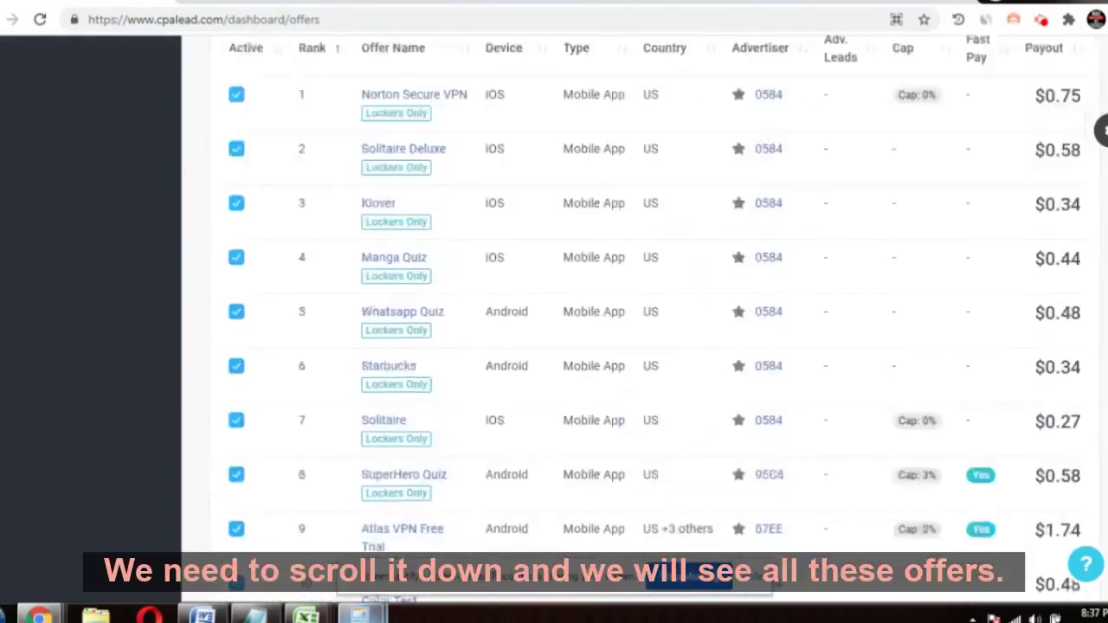
scroll(641, 320, down, 1)
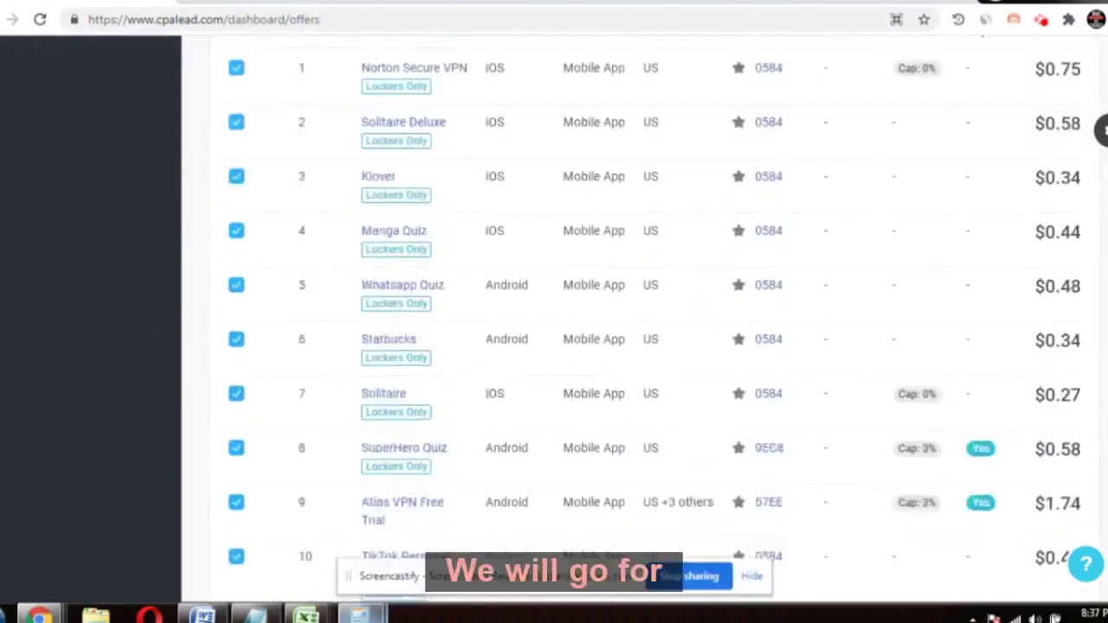
scroll(641, 321, down, 1)
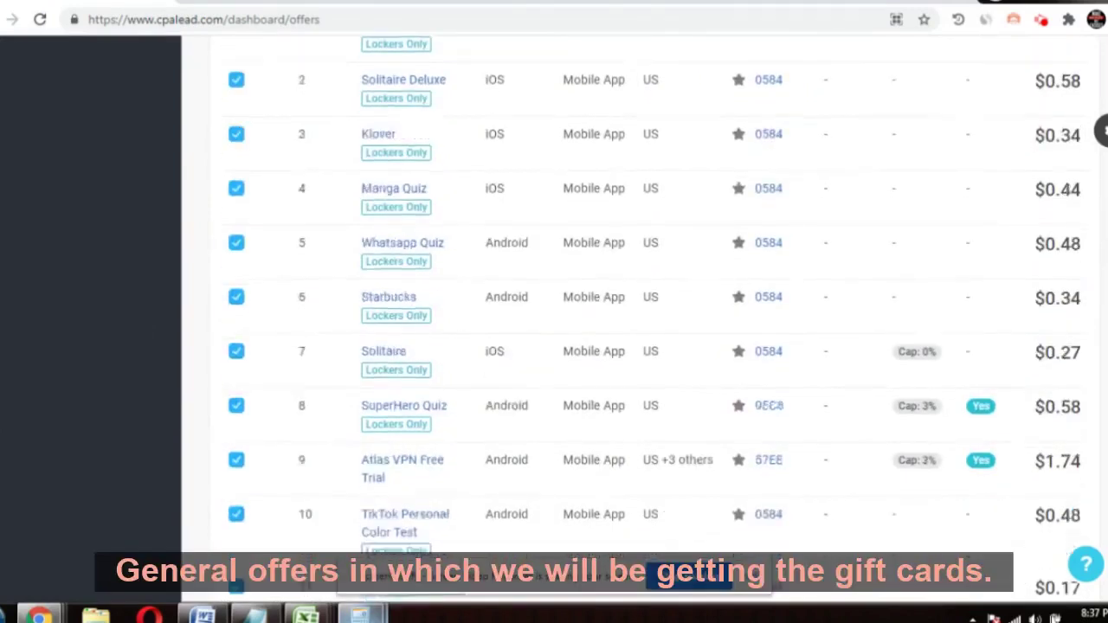
scroll(641, 321, down, 1)
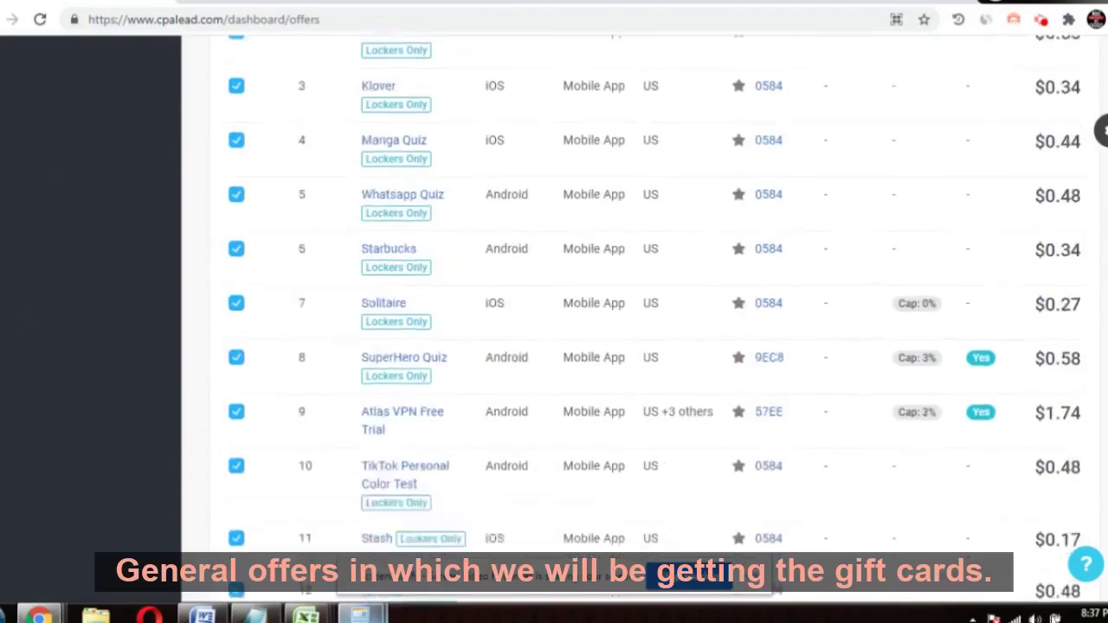
scroll(641, 321, down, 1)
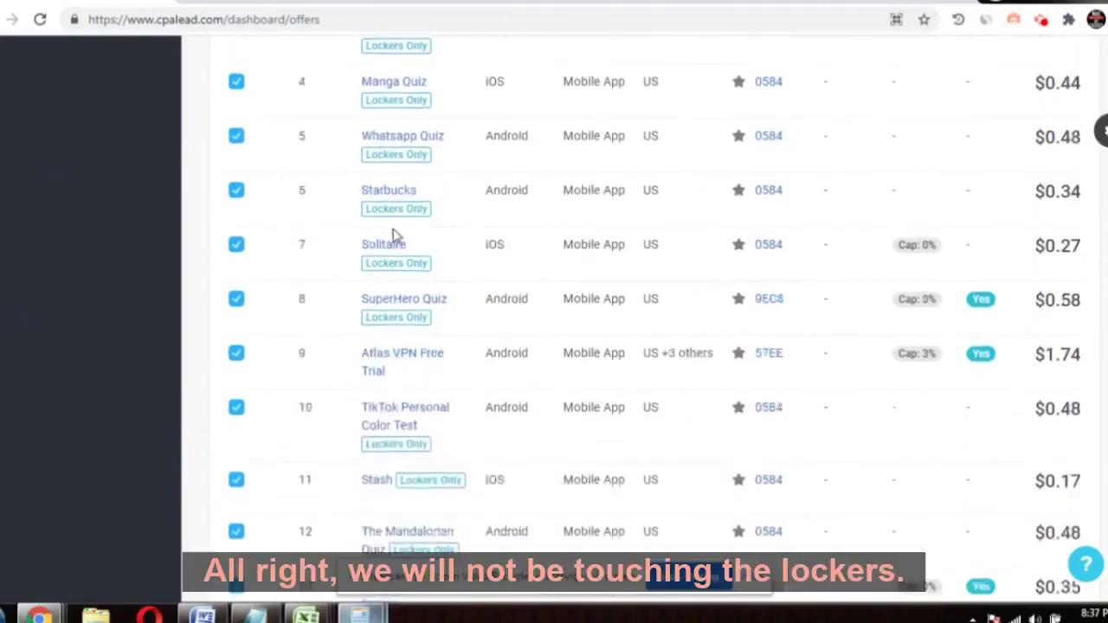
scroll(408, 238, down, 2)
scroll(410, 239, down, 2)
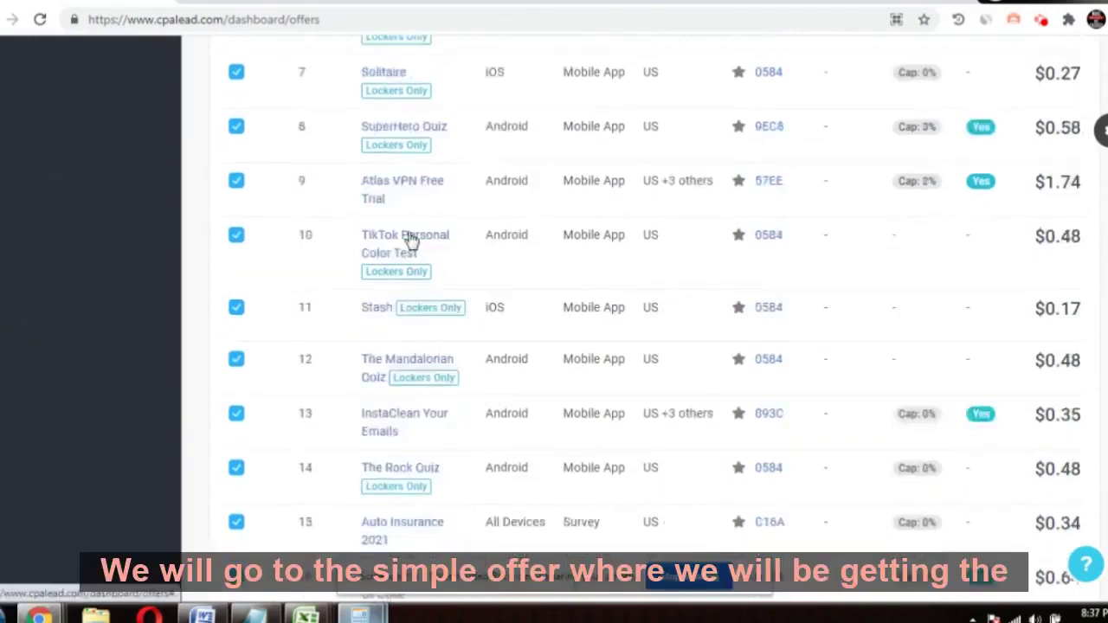
scroll(416, 243, down, 2)
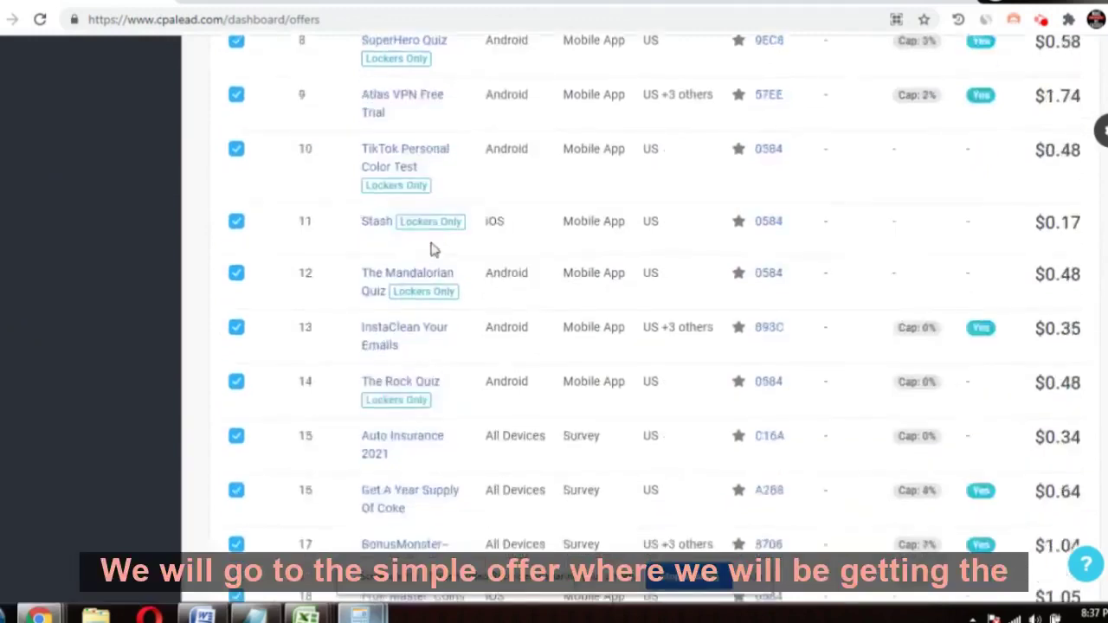
scroll(430, 248, down, 2)
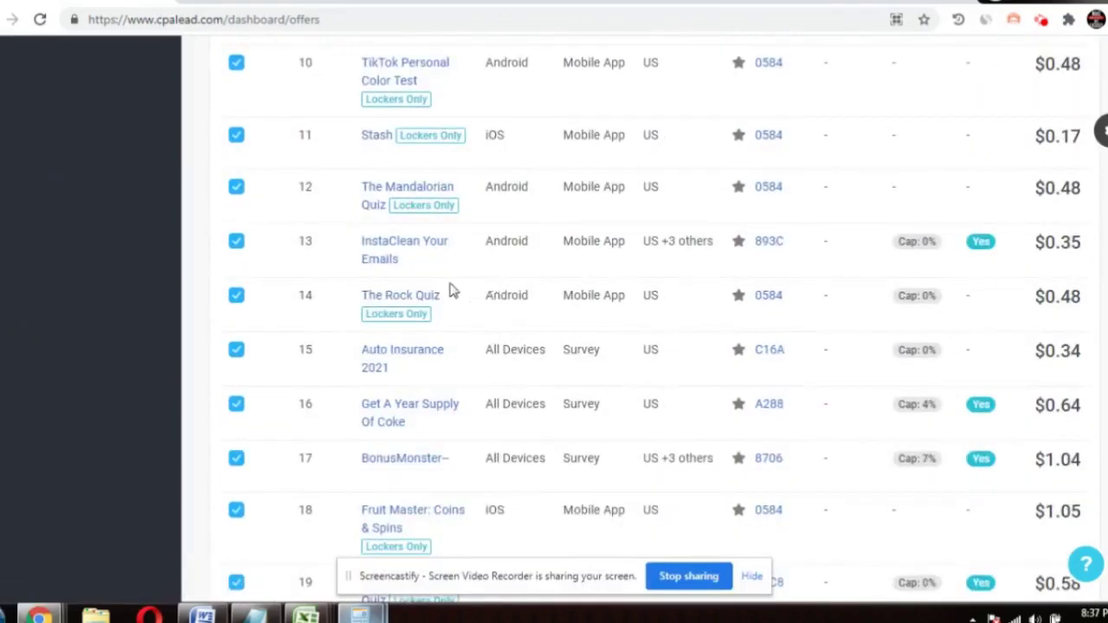
scroll(451, 289, down, 2)
scroll(450, 289, down, 6)
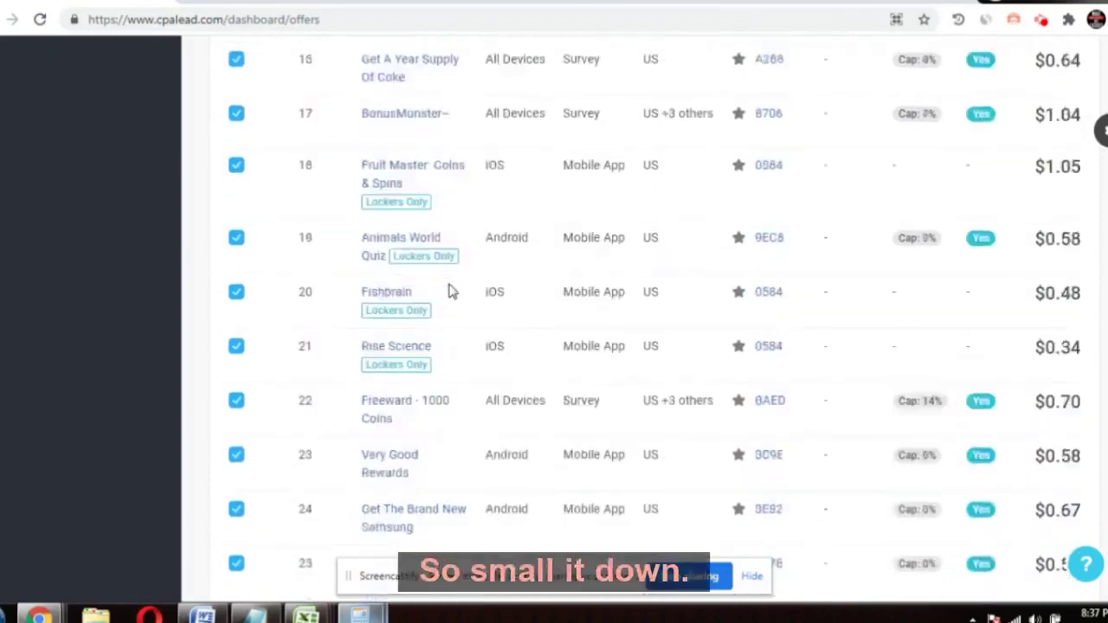
scroll(450, 289, down, 4)
scroll(450, 289, down, 7)
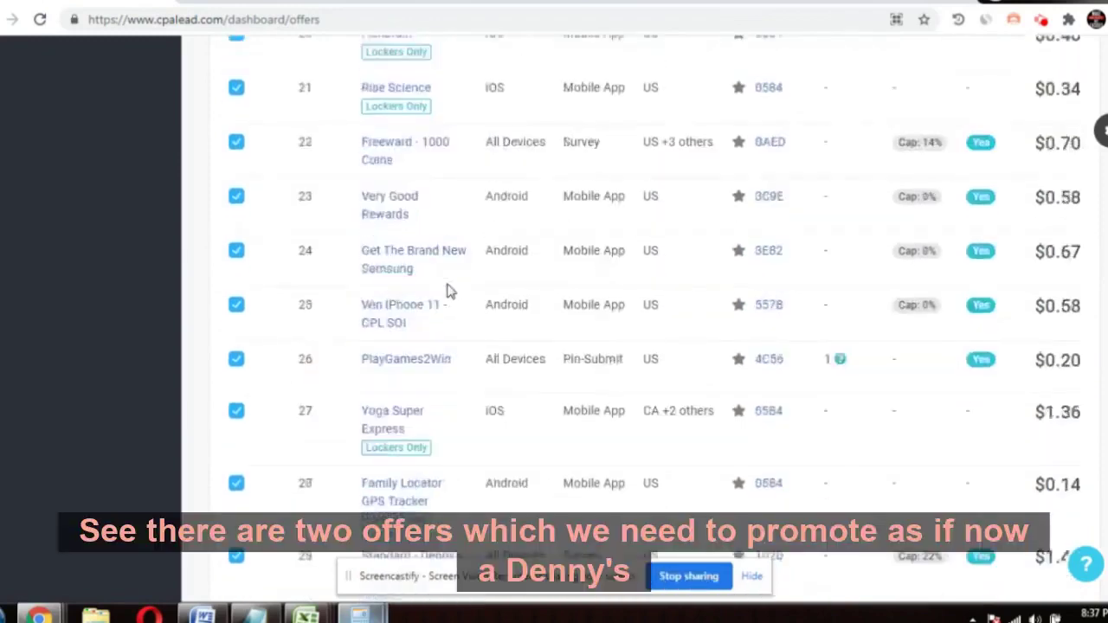
scroll(450, 289, down, 4)
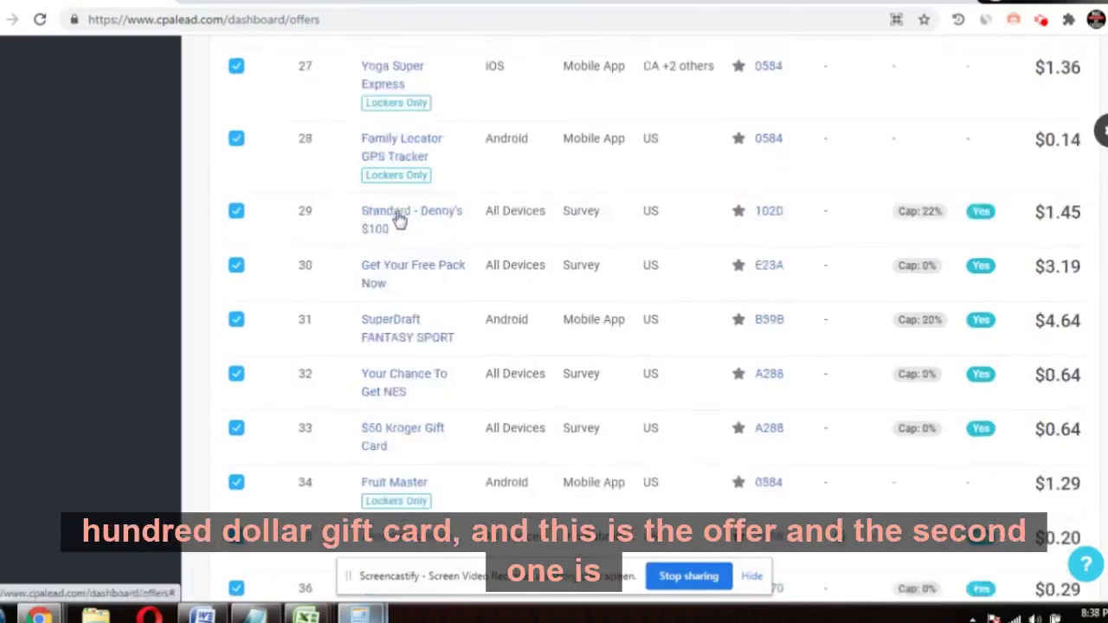
scroll(399, 227, down, 2)
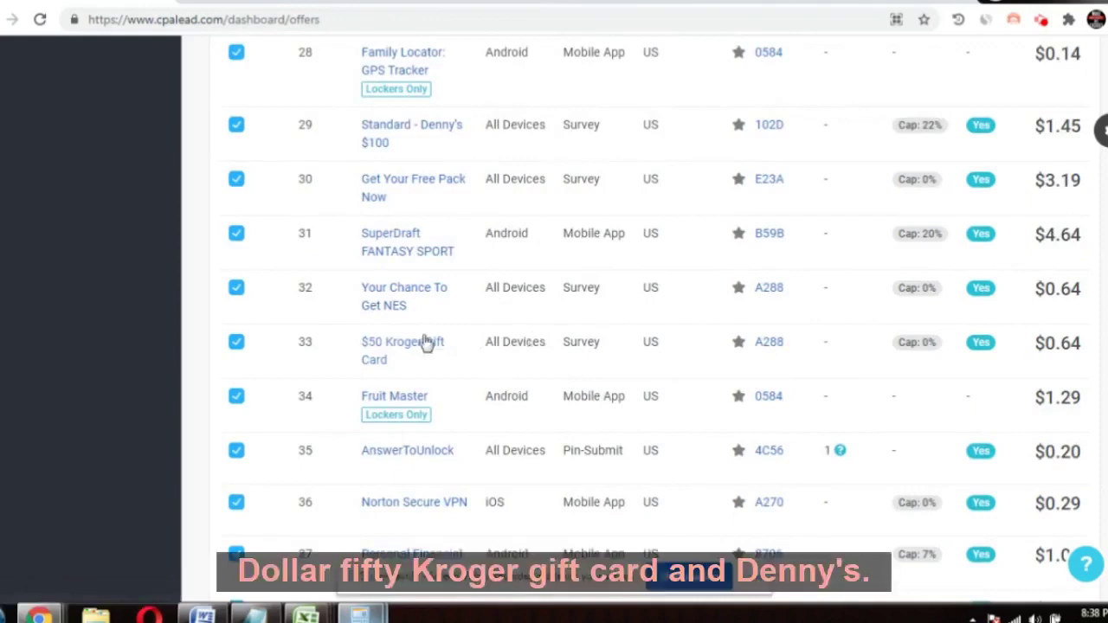
scroll(392, 302, up, 2)
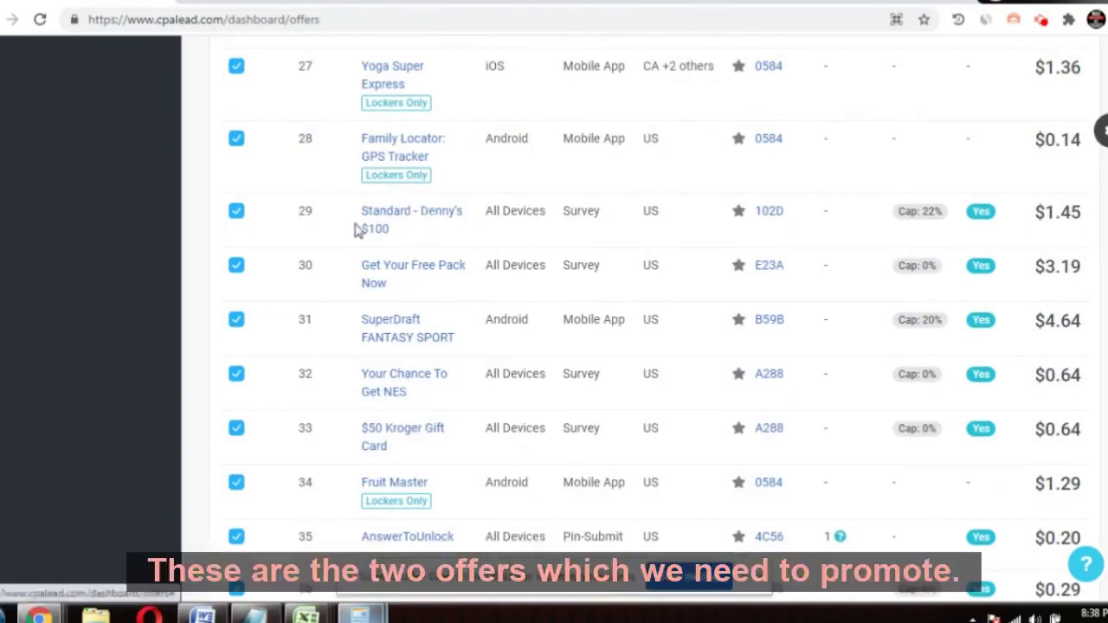
click(398, 435)
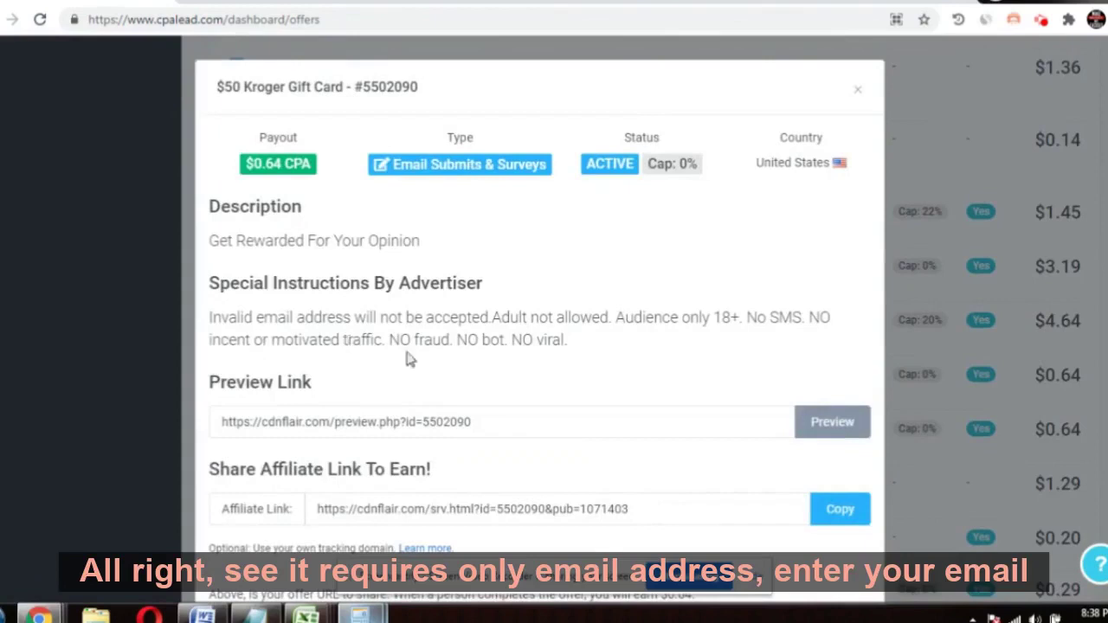
Copy the $50 Kroger Gift Card offer's affiliate link from its details
scroll(444, 313, down, 6)
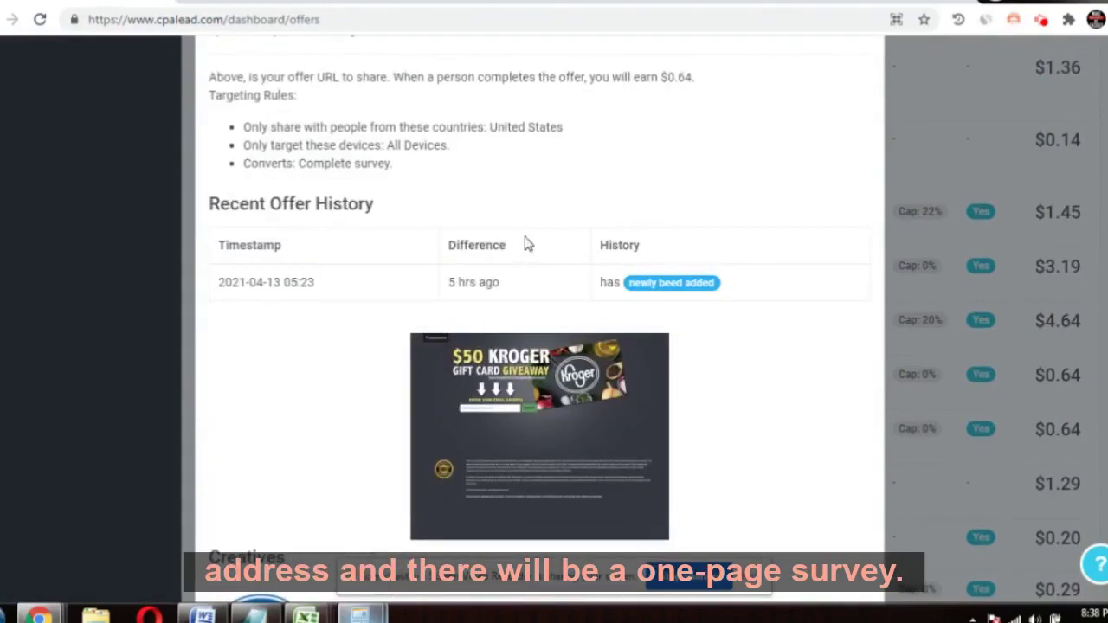
scroll(532, 222, up, 2)
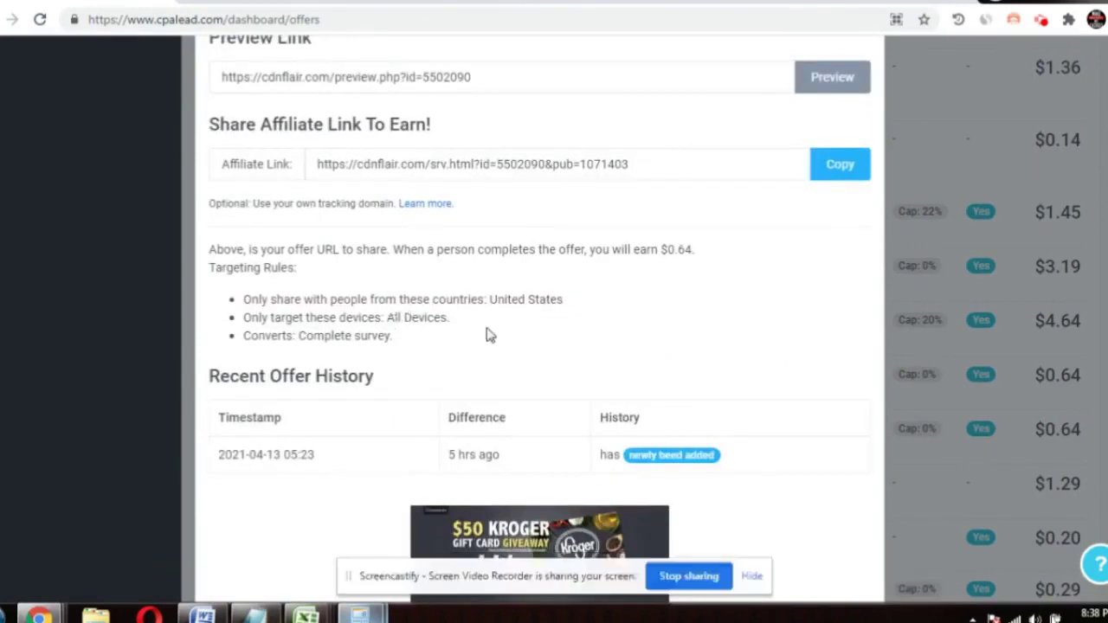
scroll(489, 335, up, 1)
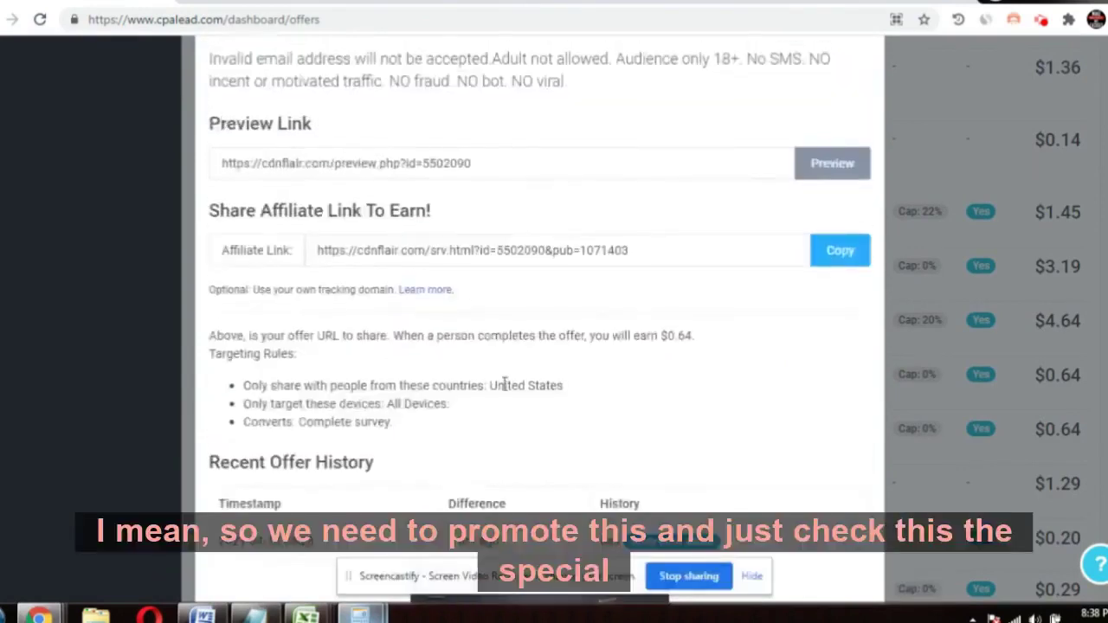
scroll(494, 387, up, 1)
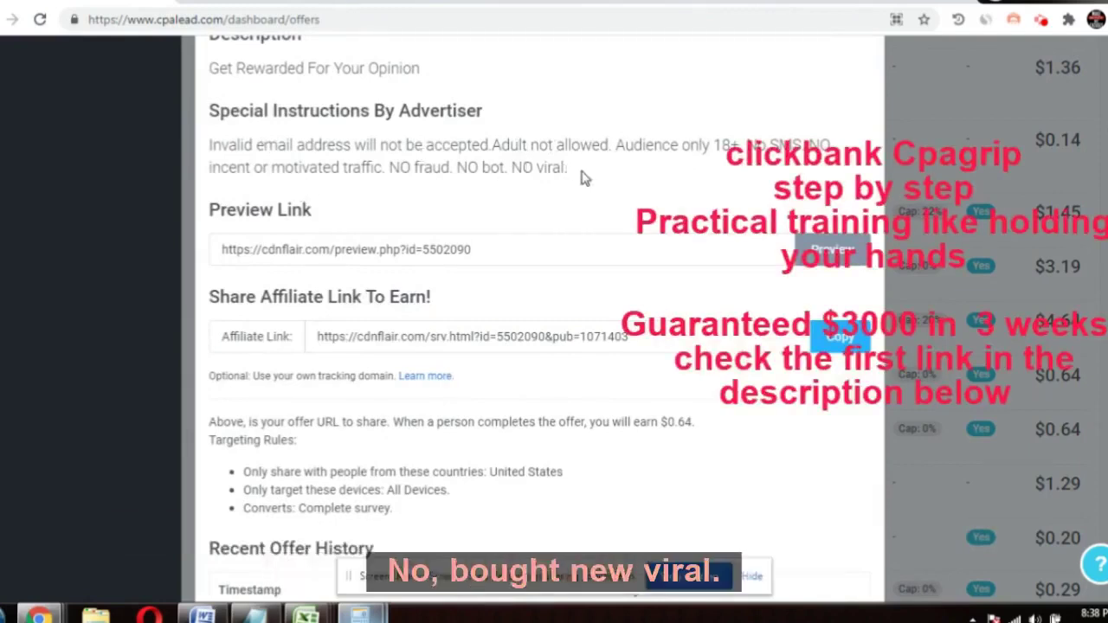
scroll(532, 244, up, 2)
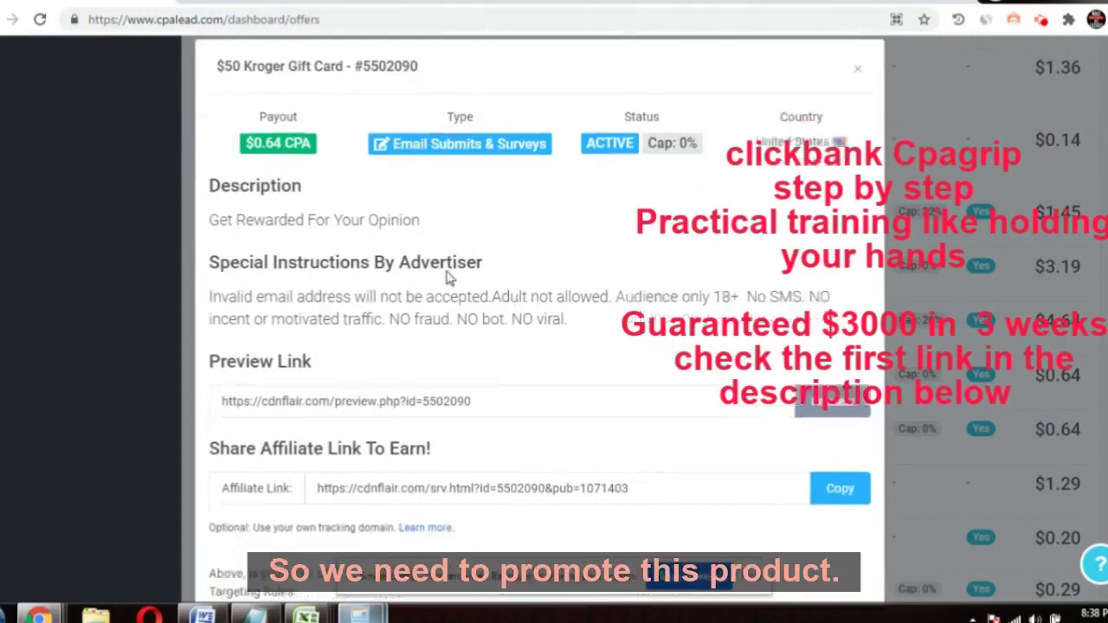
scroll(450, 279, down, 1)
scroll(449, 279, up, 1)
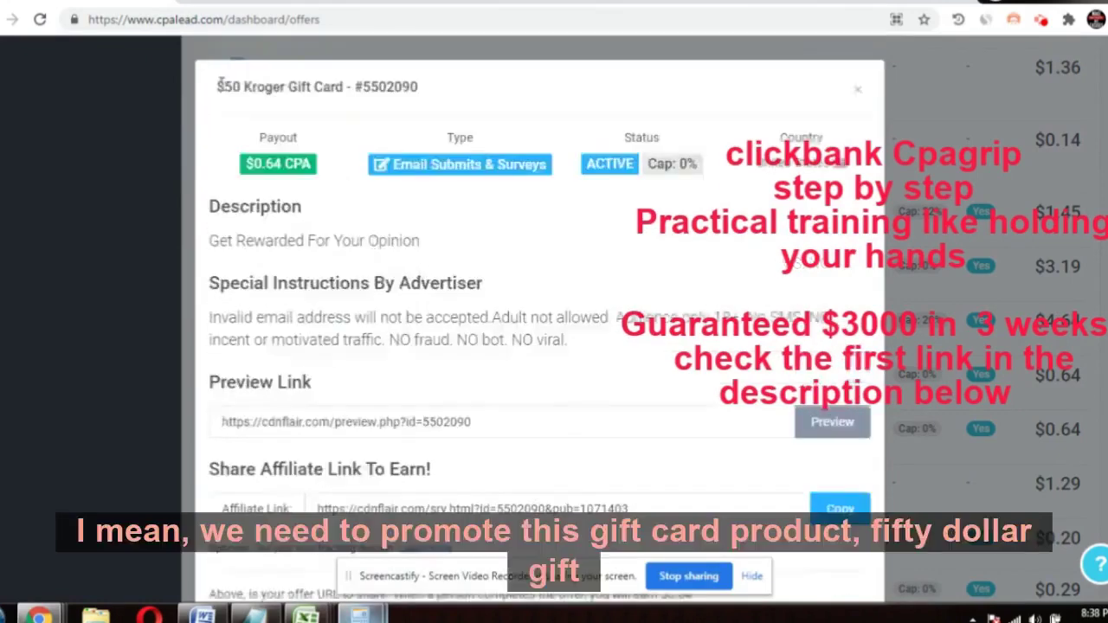
drag(217, 87, 344, 87)
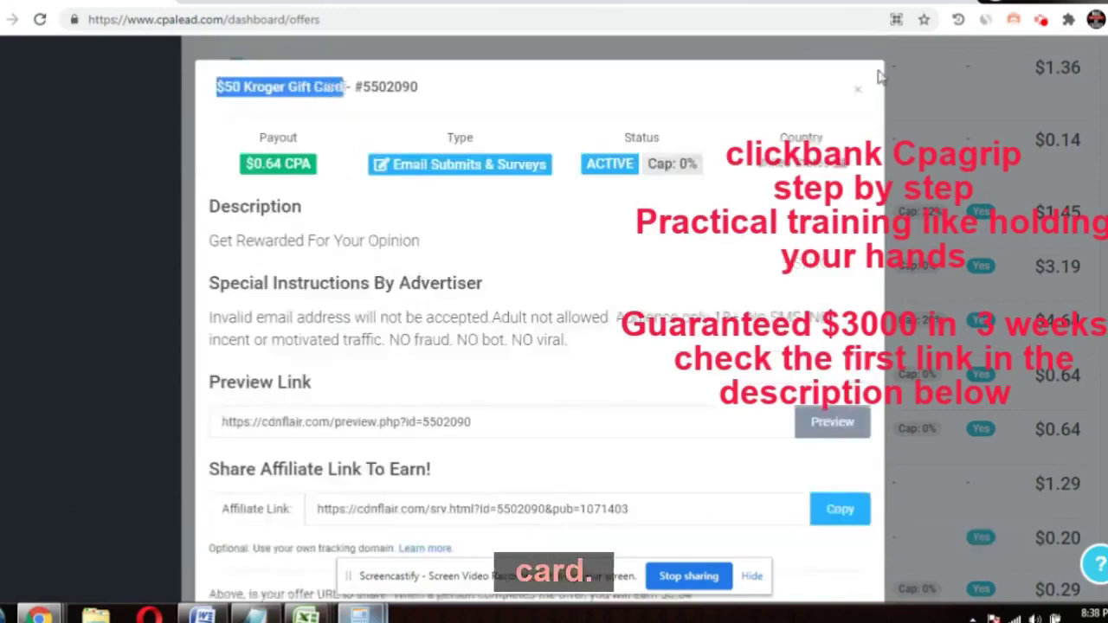
scroll(772, 457, down, 1)
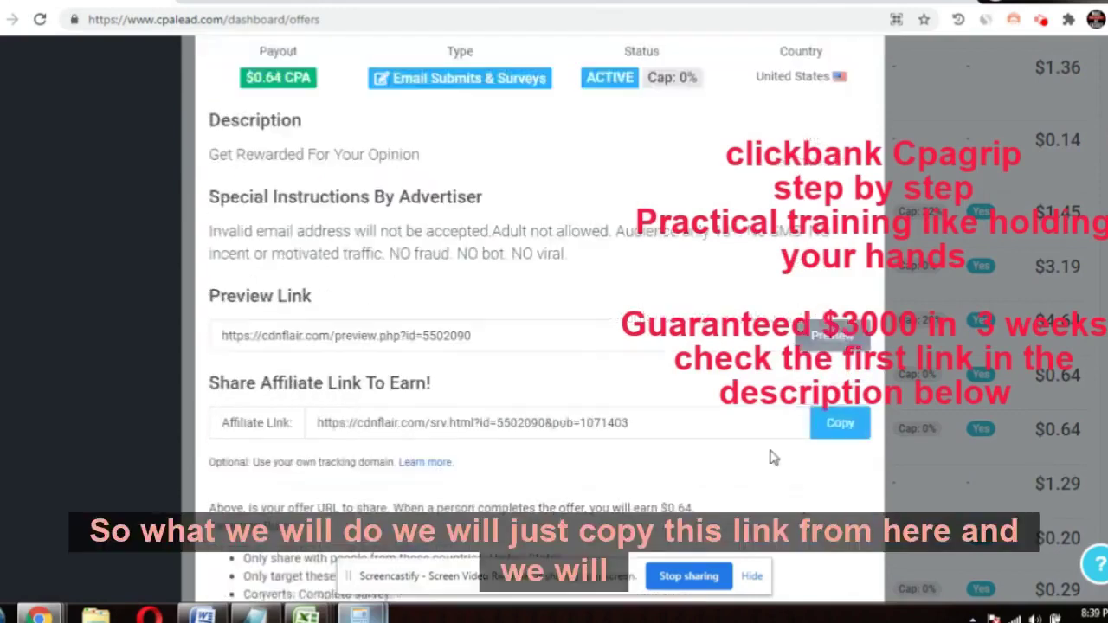
click(842, 426)
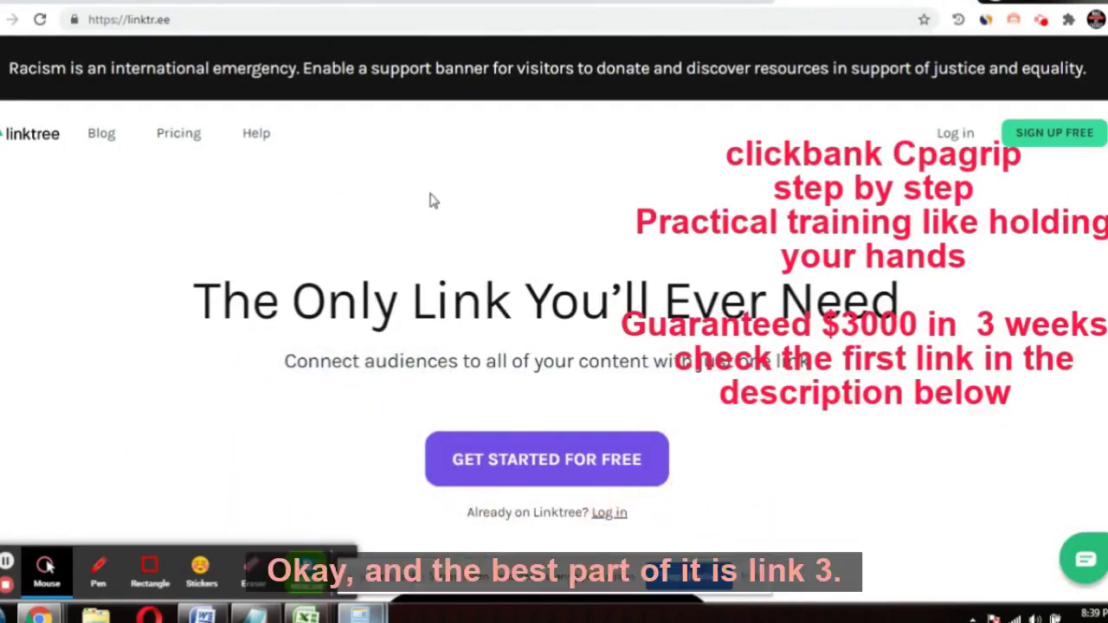
scroll(431, 196, down, 2)
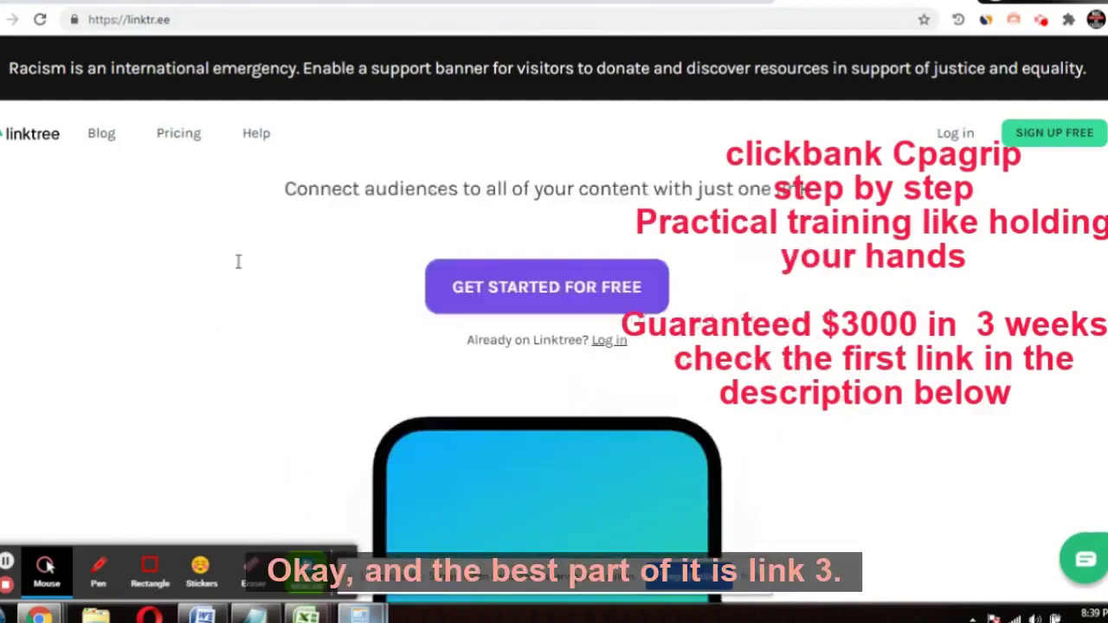
scroll(238, 261, down, 3)
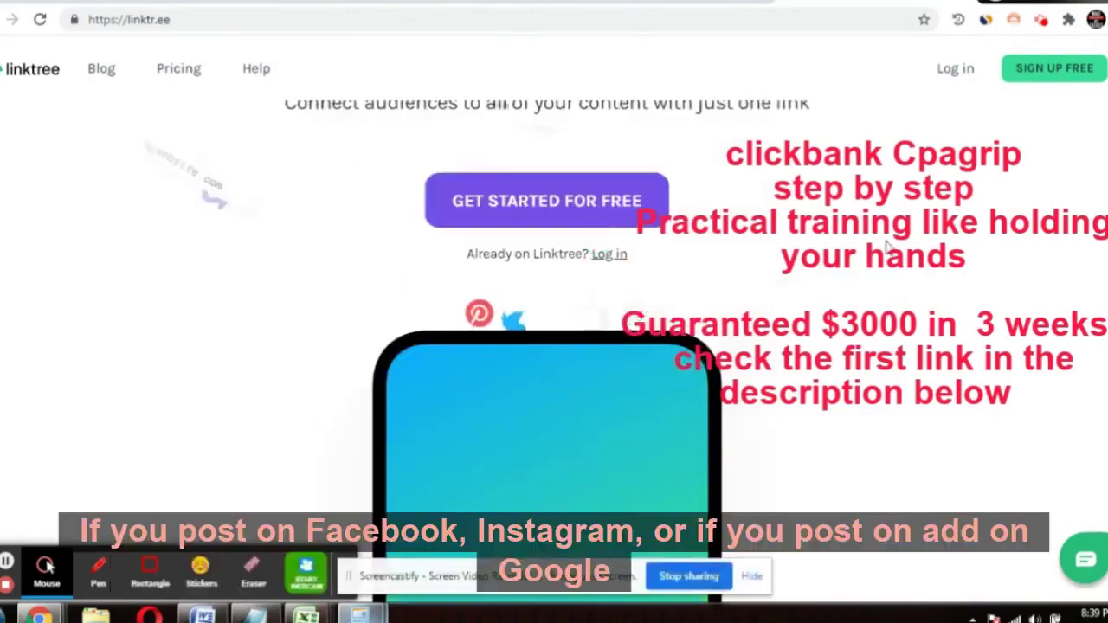
scroll(888, 246, up, 1)
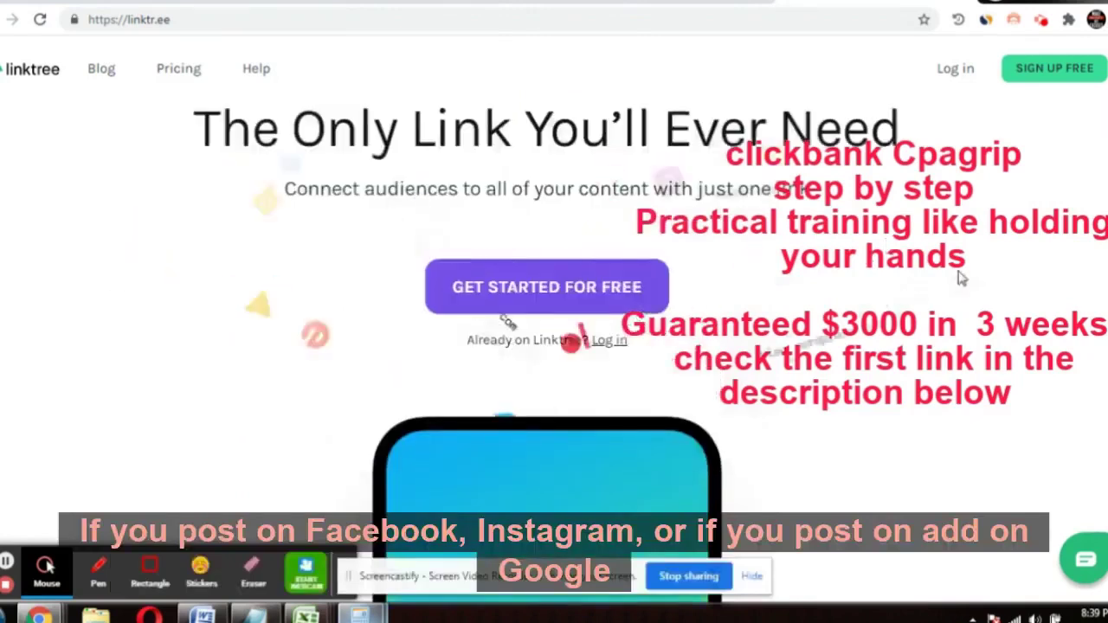
scroll(957, 281, down, 1)
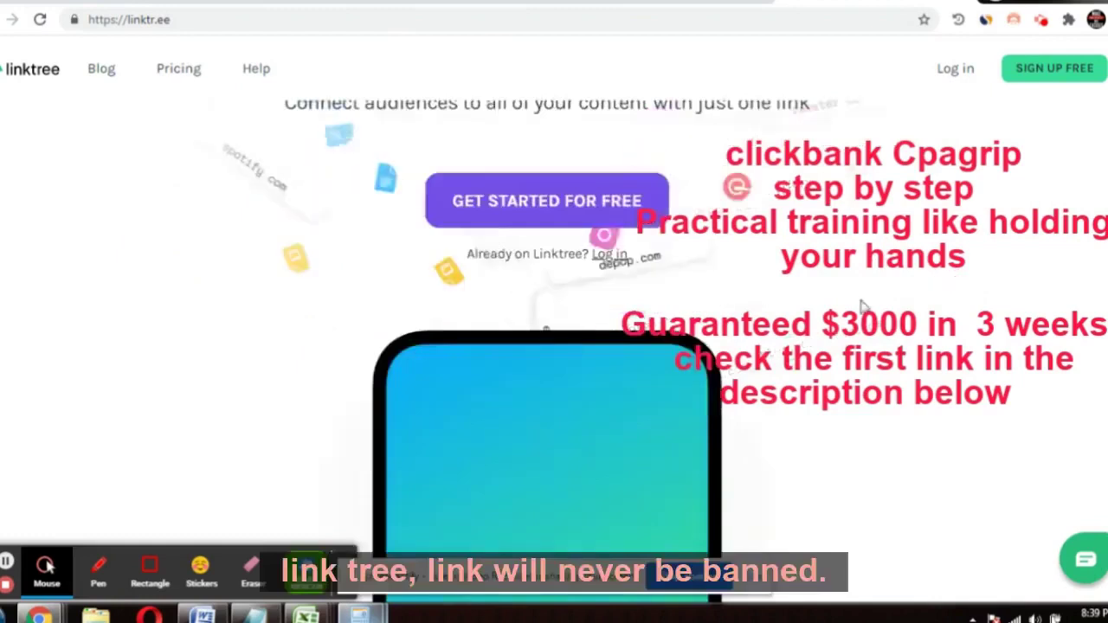
scroll(877, 313, down, 2)
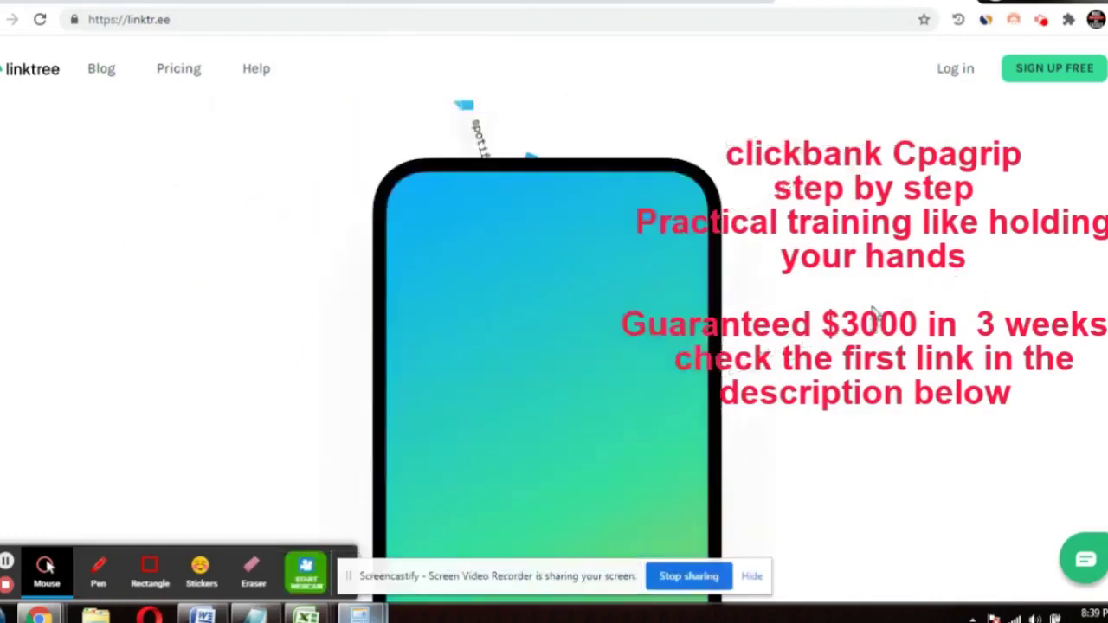
scroll(298, 134, up, 3)
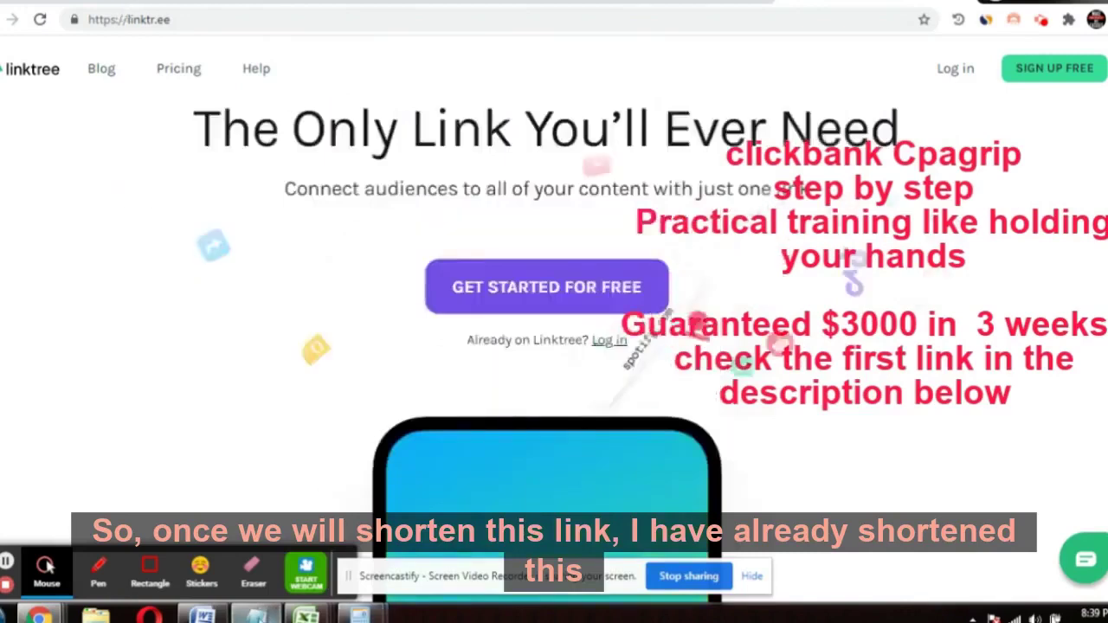
scroll(944, 204, up, 2)
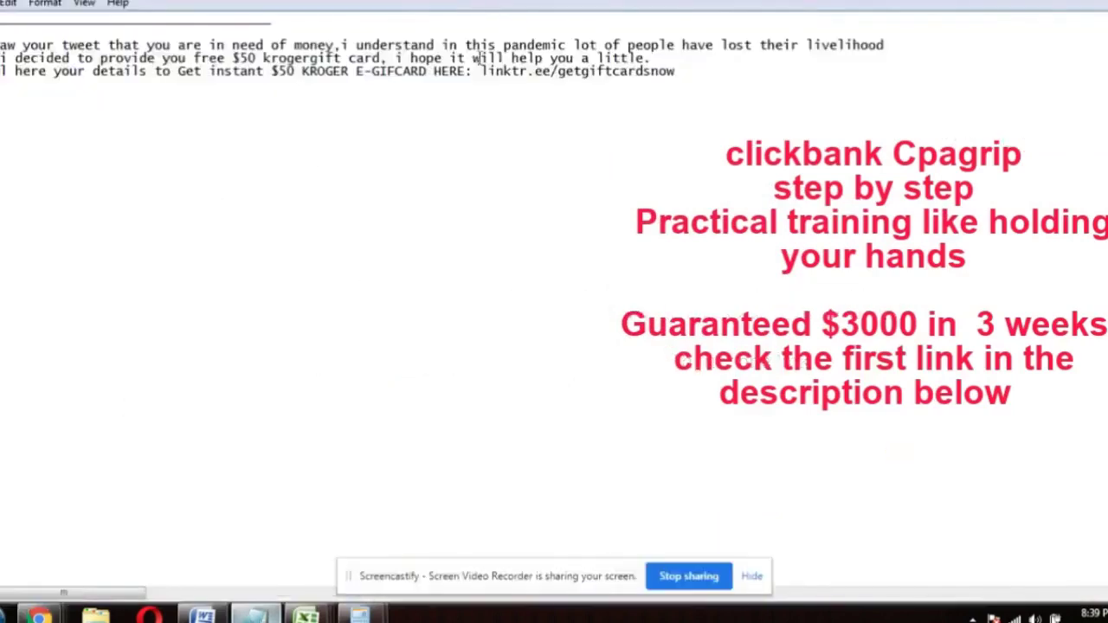
Select the linktr.ee link in the Kroger gift card reply in Notepad
drag(482, 71, 684, 78)
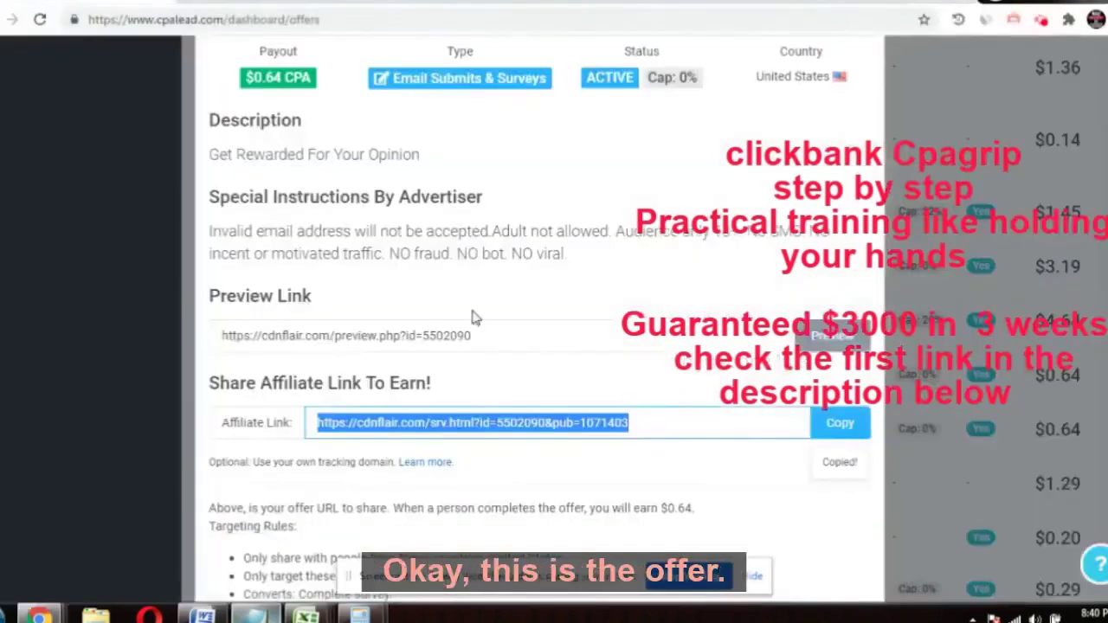
Scroll the Kroger offer details back up to the header
scroll(260, 129, up, 1)
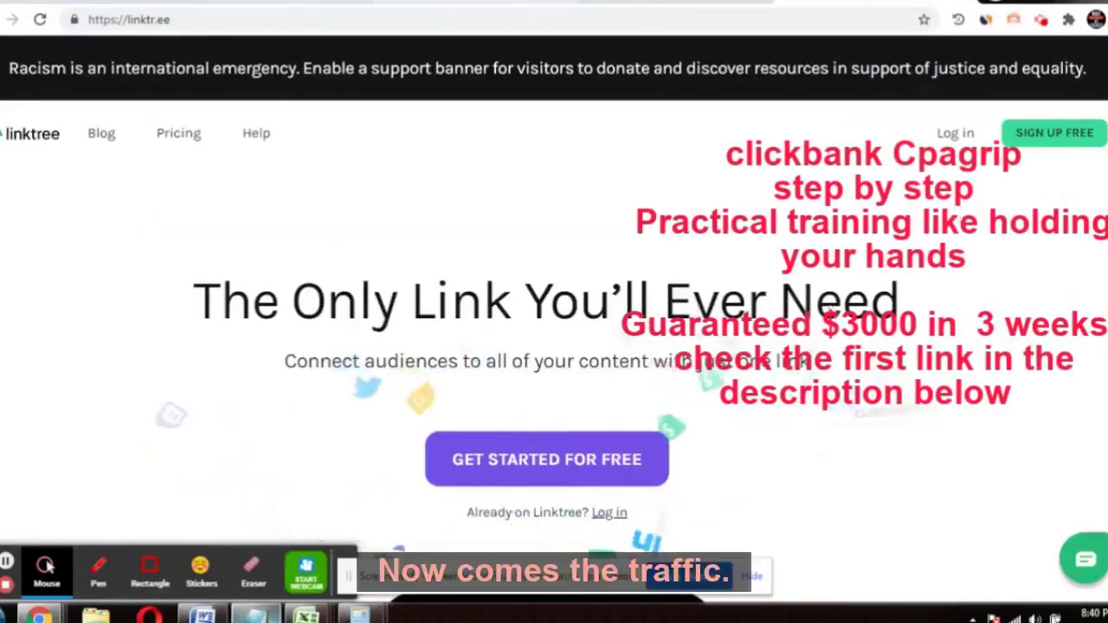
Switch to the Twitter Explore page with the For you feed
click(444, 7)
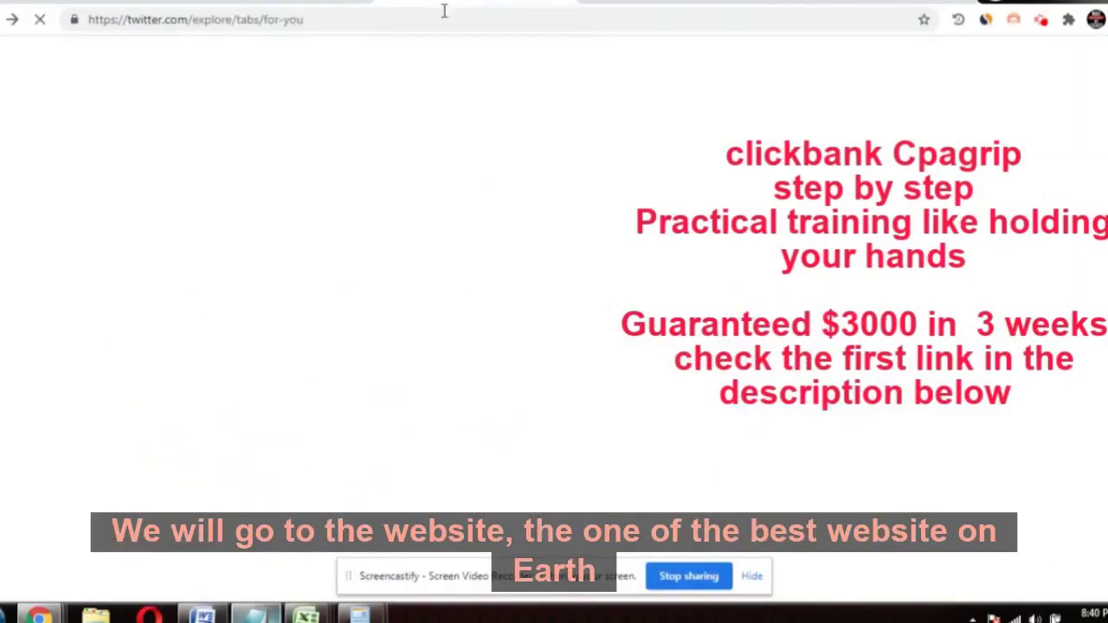